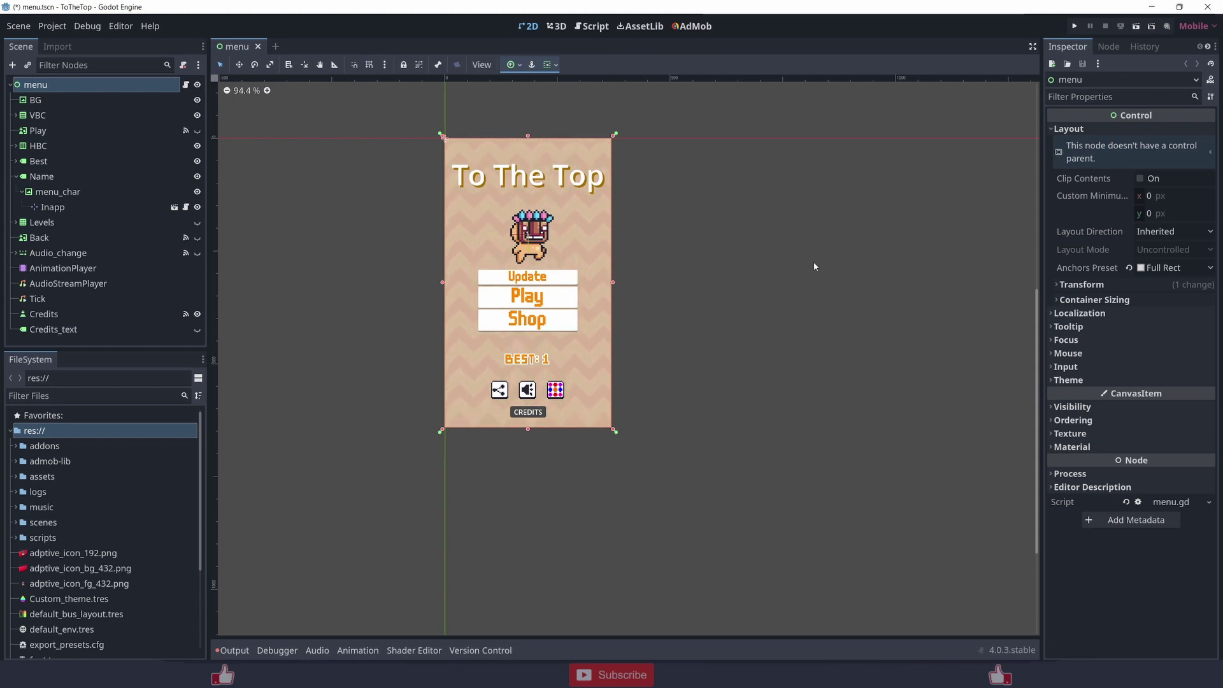
# Run the menu scene, start the game, and glance at the volume settings
pyautogui.click(1135, 27)
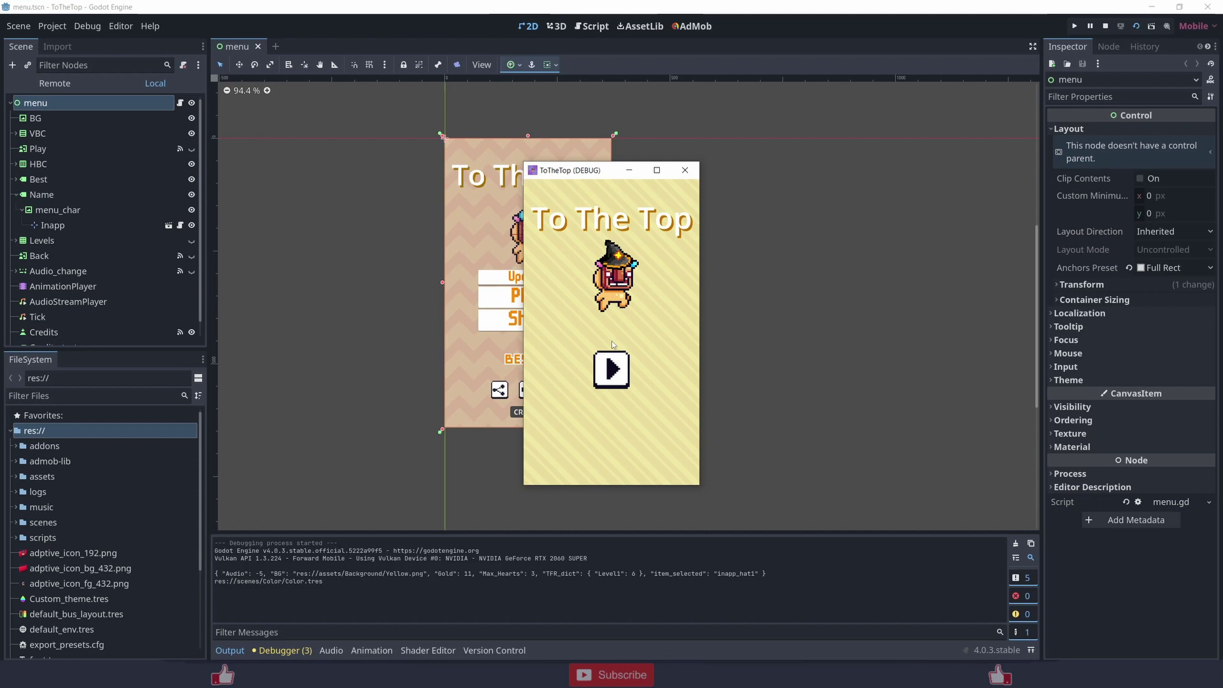
pyautogui.click(611, 369)
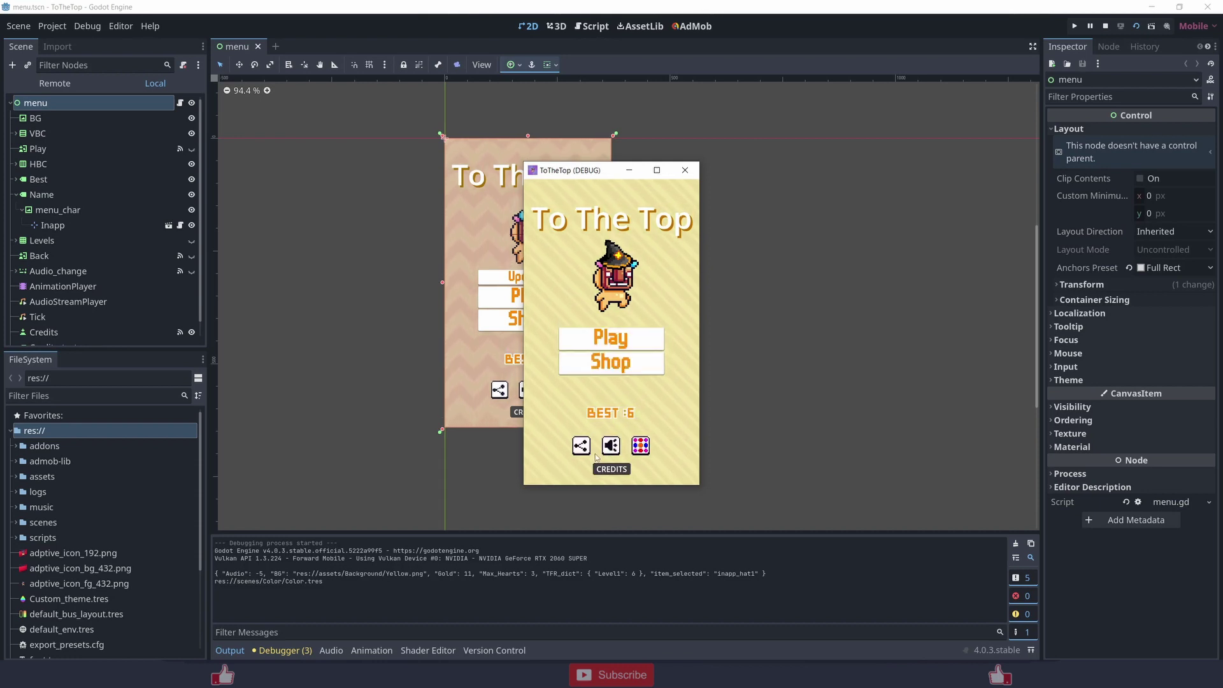
pyautogui.click(609, 445)
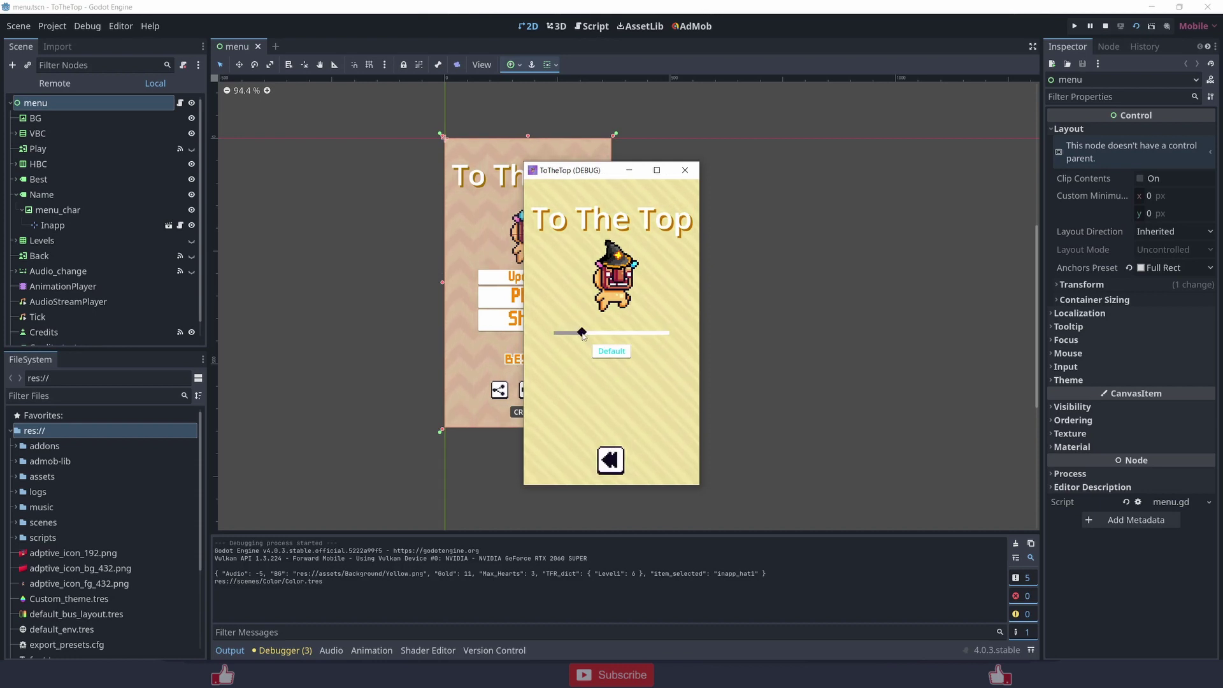
pyautogui.click(610, 460)
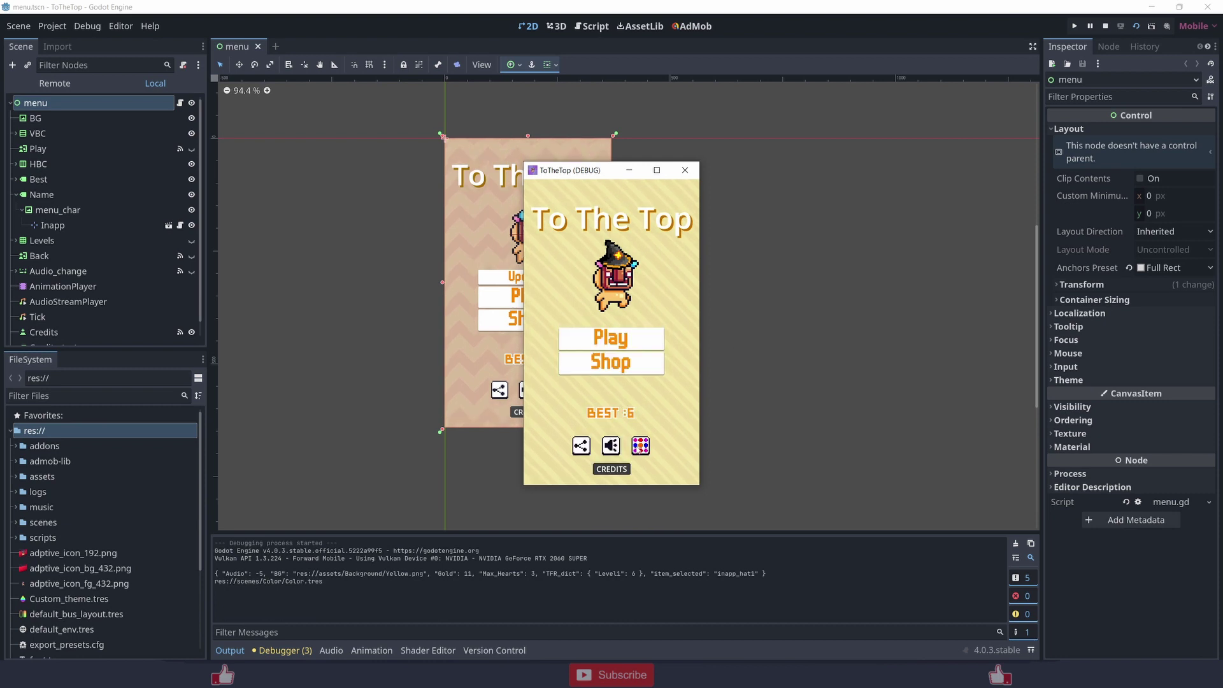
# Cycle the background through pink, purple and grey, ending on blue checkered
pyautogui.click(638, 445)
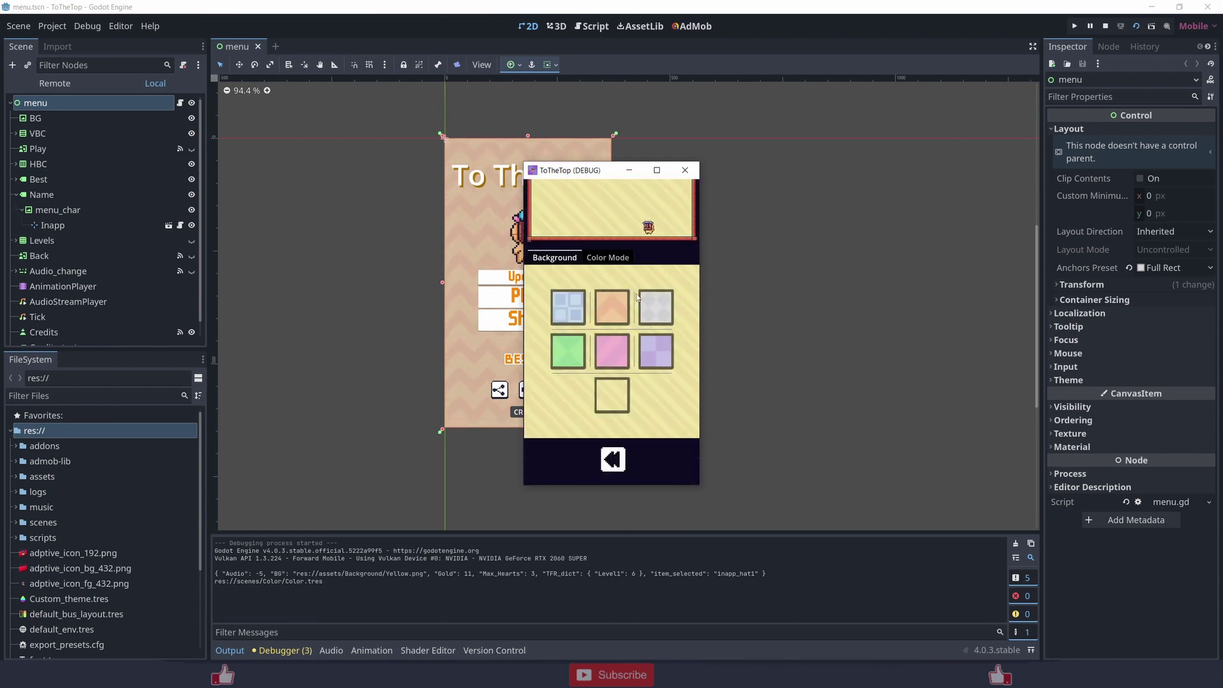
pyautogui.click(626, 356)
pyautogui.click(656, 351)
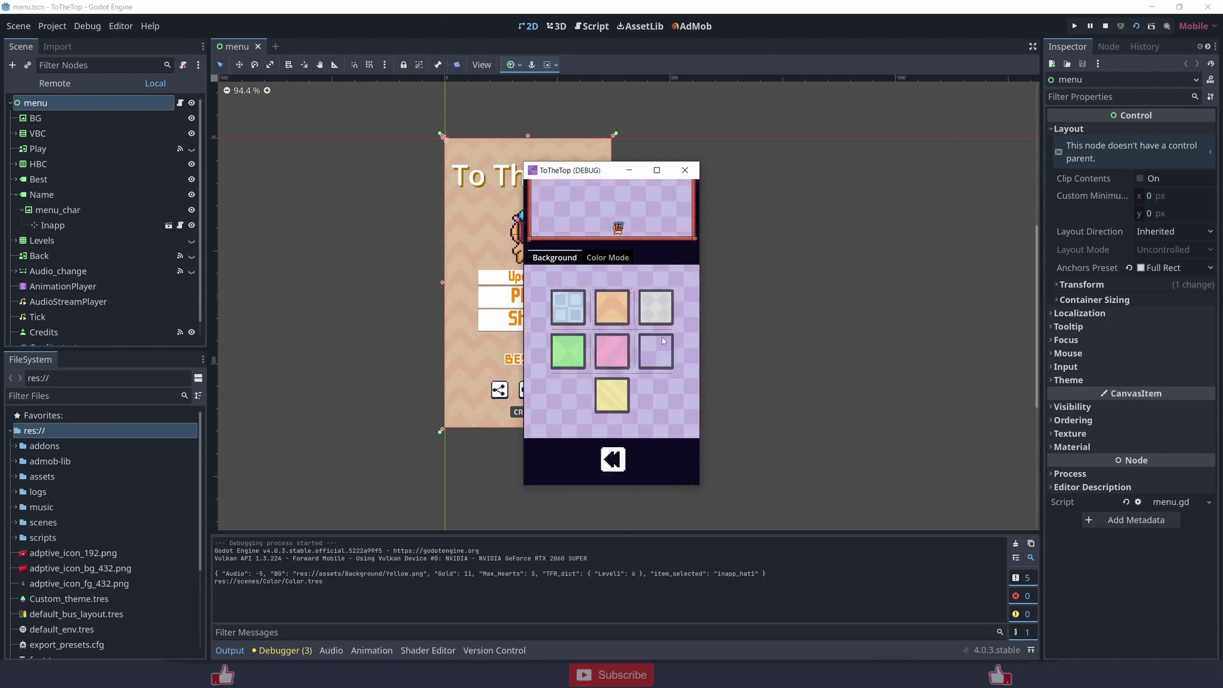
pyautogui.click(656, 305)
pyautogui.click(571, 308)
# Try the Color Mode options, including black-and-white, then return to the main menu
pyautogui.click(610, 259)
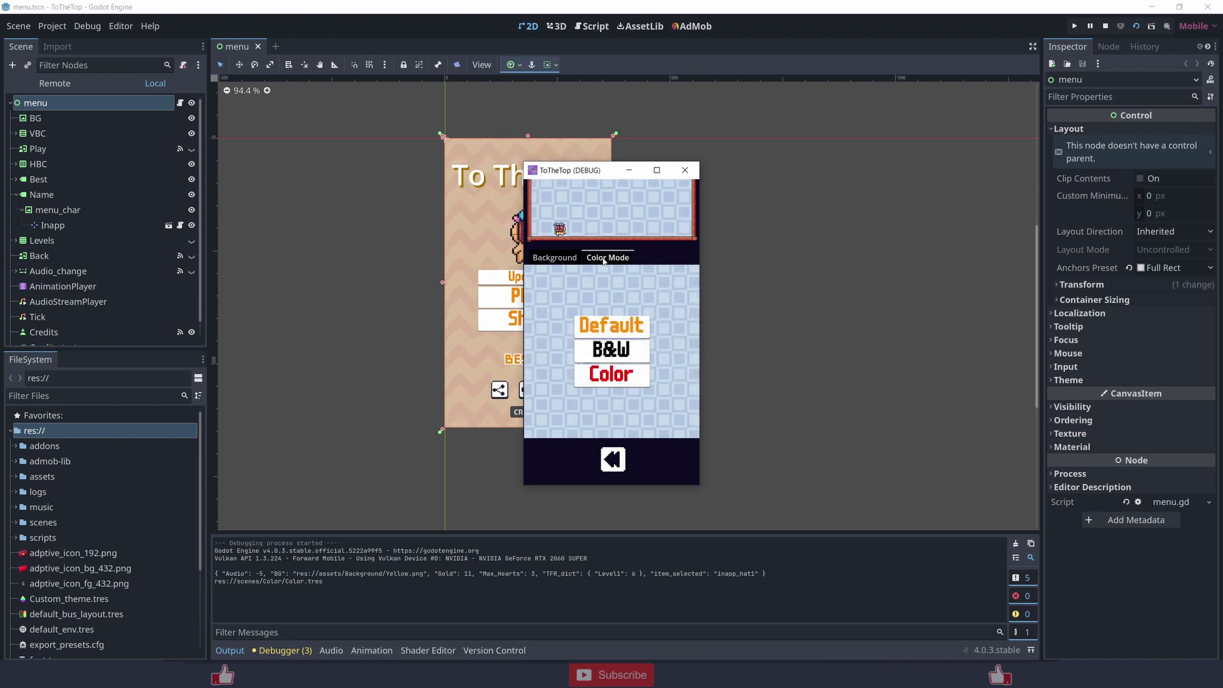
pyautogui.click(610, 350)
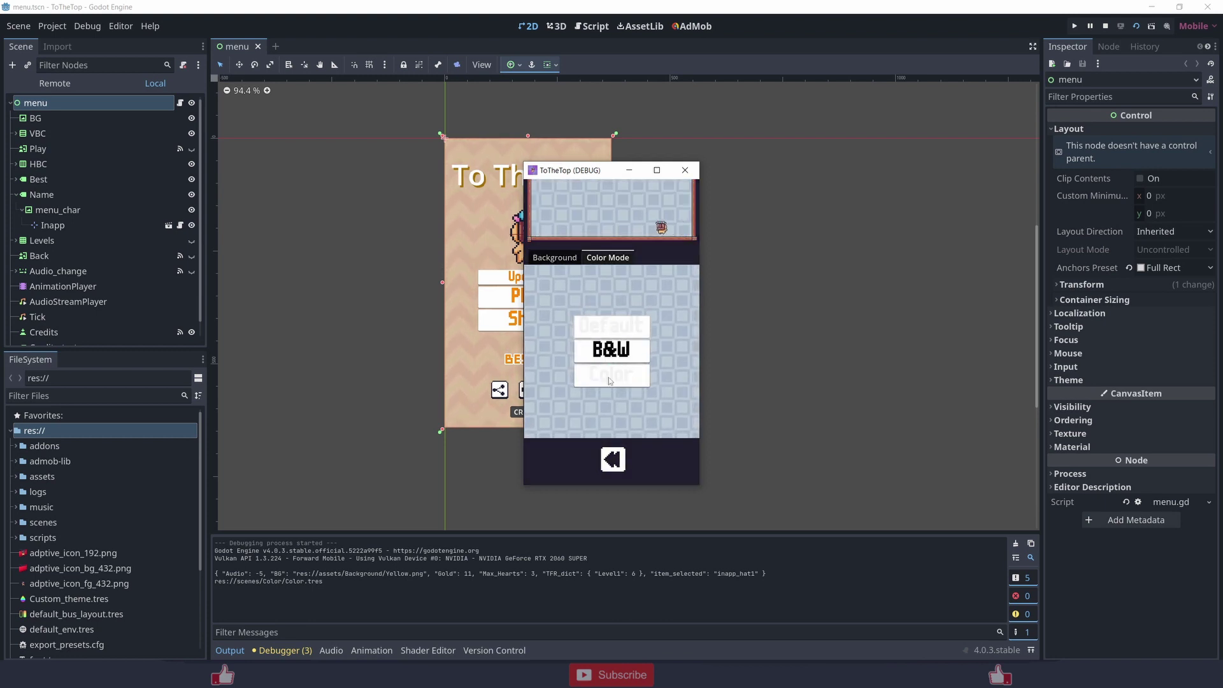
pyautogui.click(608, 376)
pyautogui.click(612, 326)
pyautogui.click(616, 460)
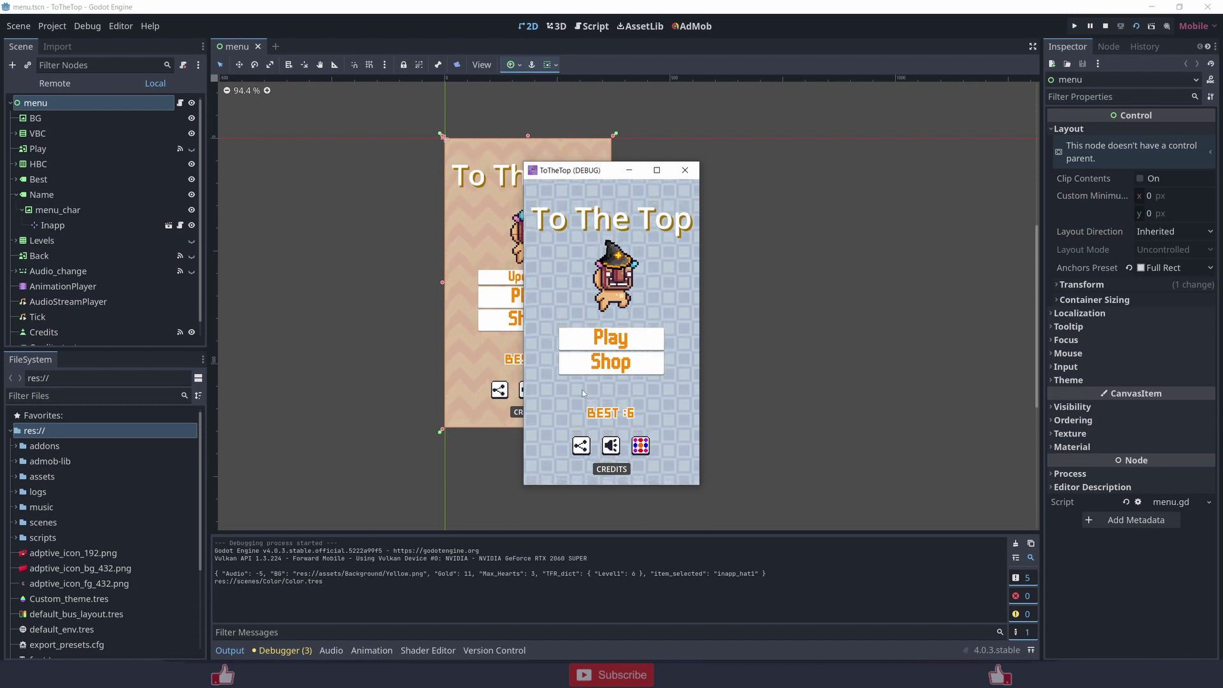
# In the Shop, try the red Xmas hat, re-equip Hat 1, and go back
pyautogui.click(597, 373)
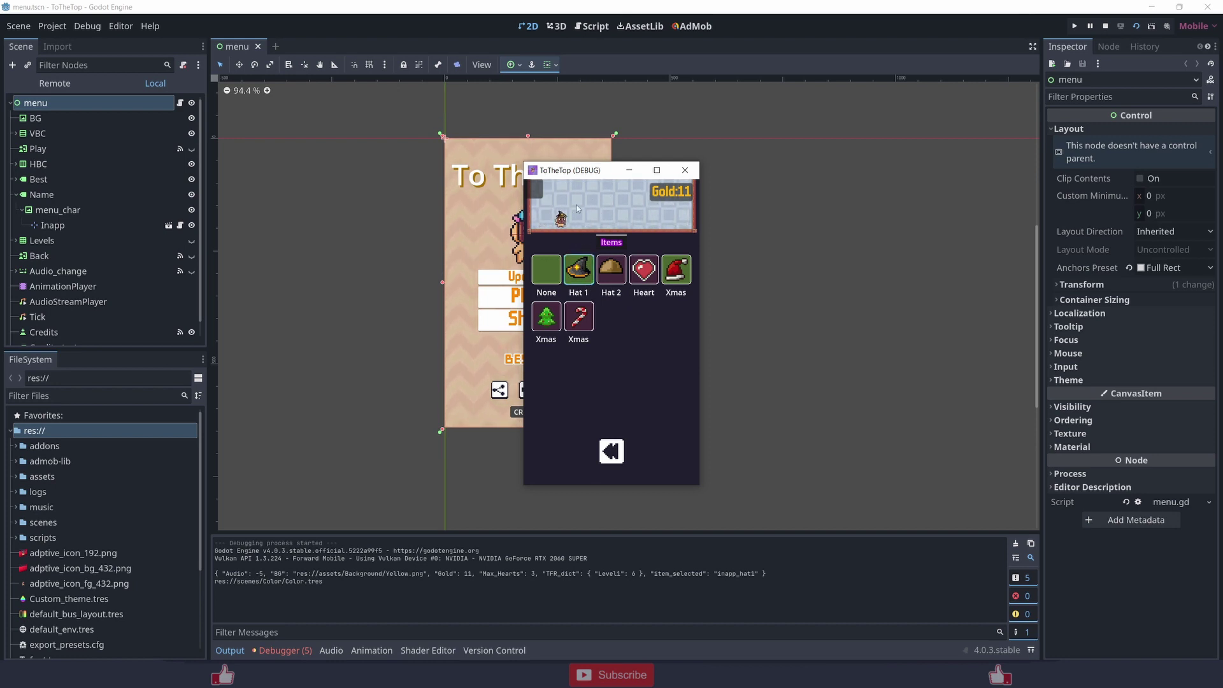
pyautogui.click(676, 271)
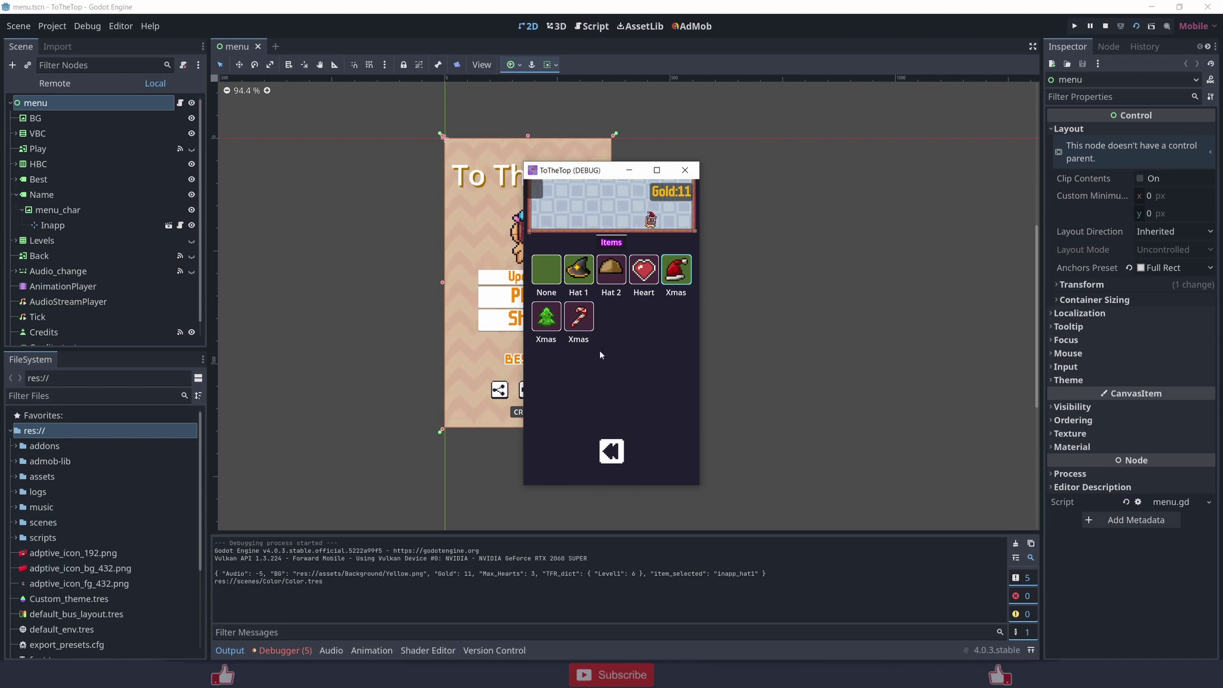
pyautogui.click(585, 277)
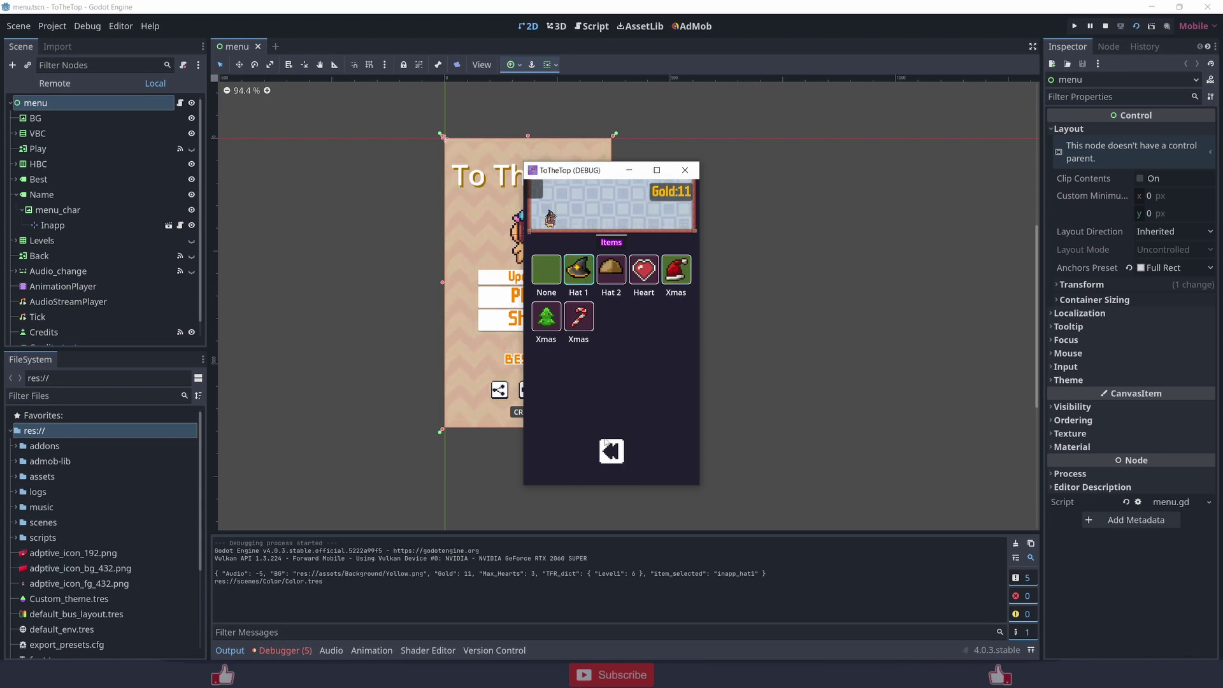
pyautogui.click(614, 445)
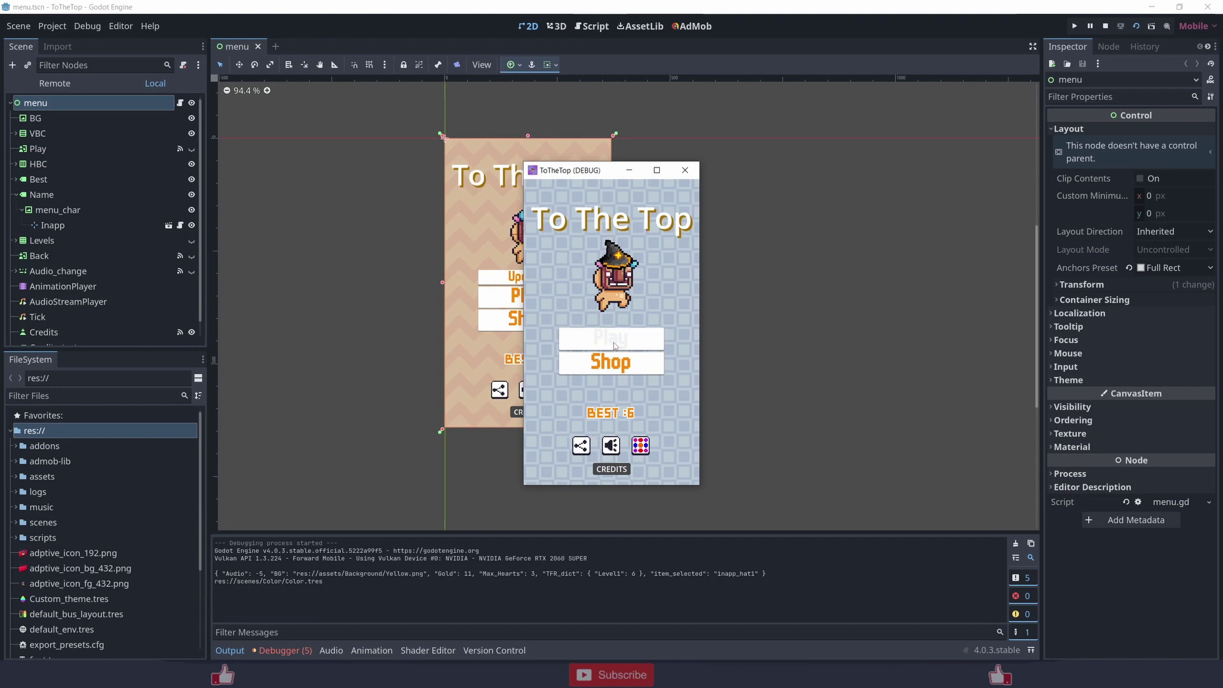
# Start a level and jump between walls and platforms until landing on spikes
pyautogui.click(613, 342)
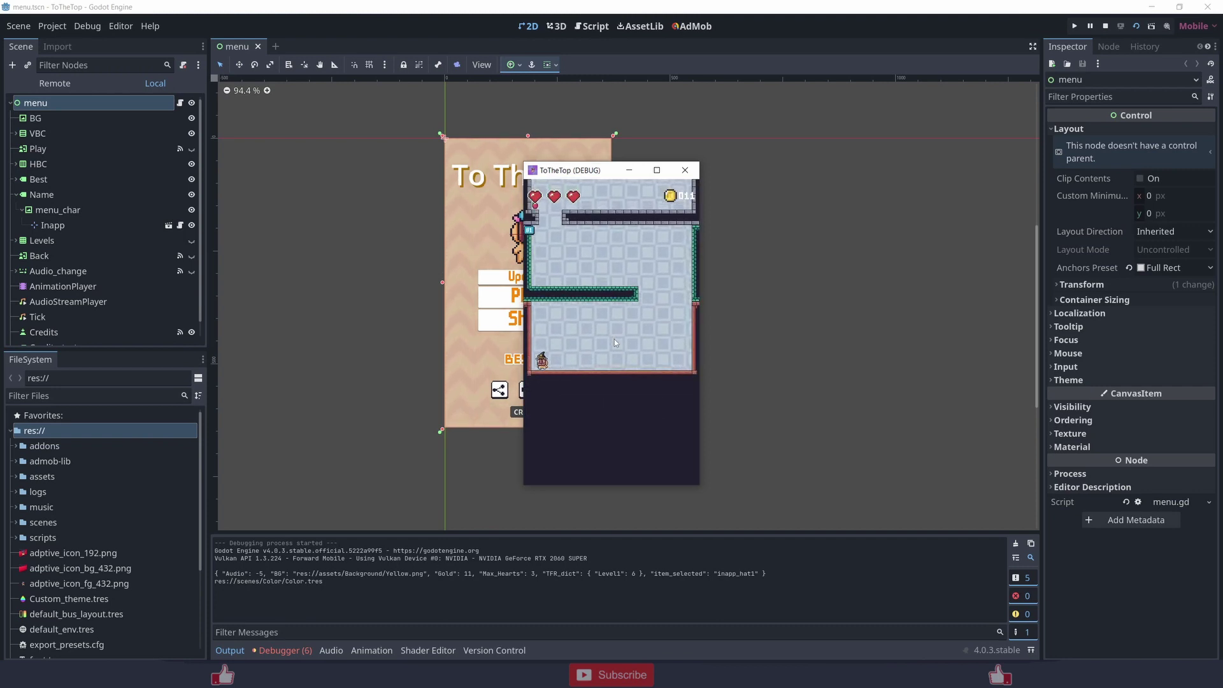
pyautogui.click(615, 341)
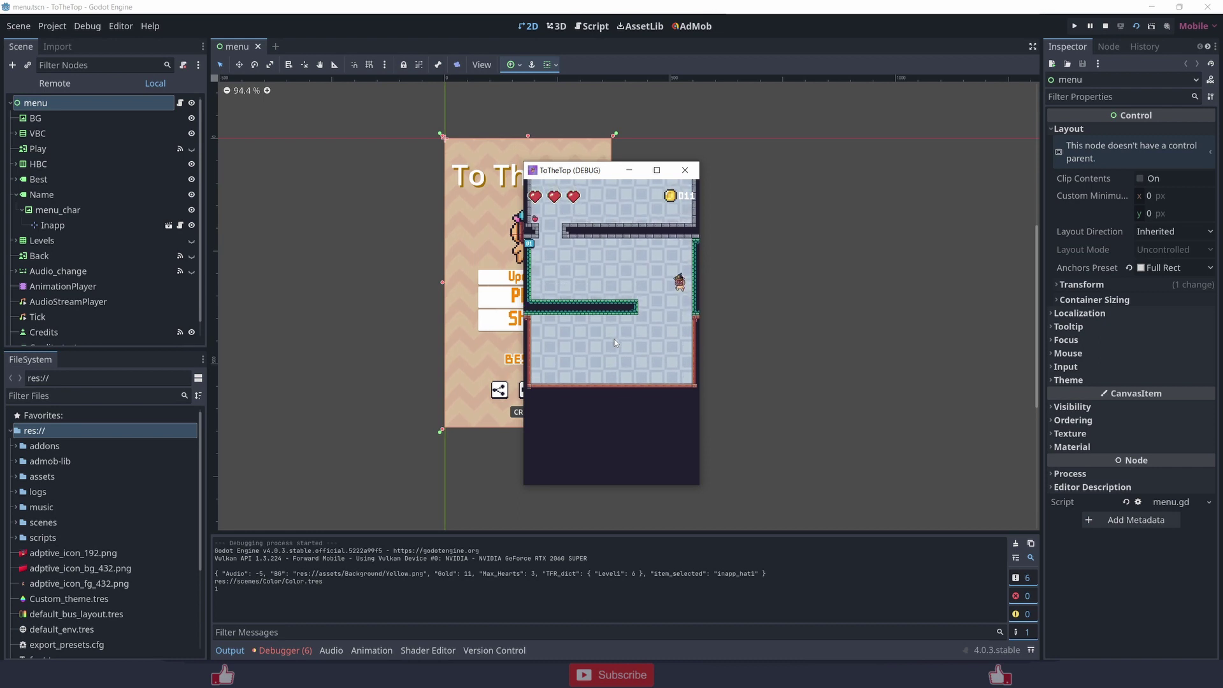
pyautogui.click(614, 341)
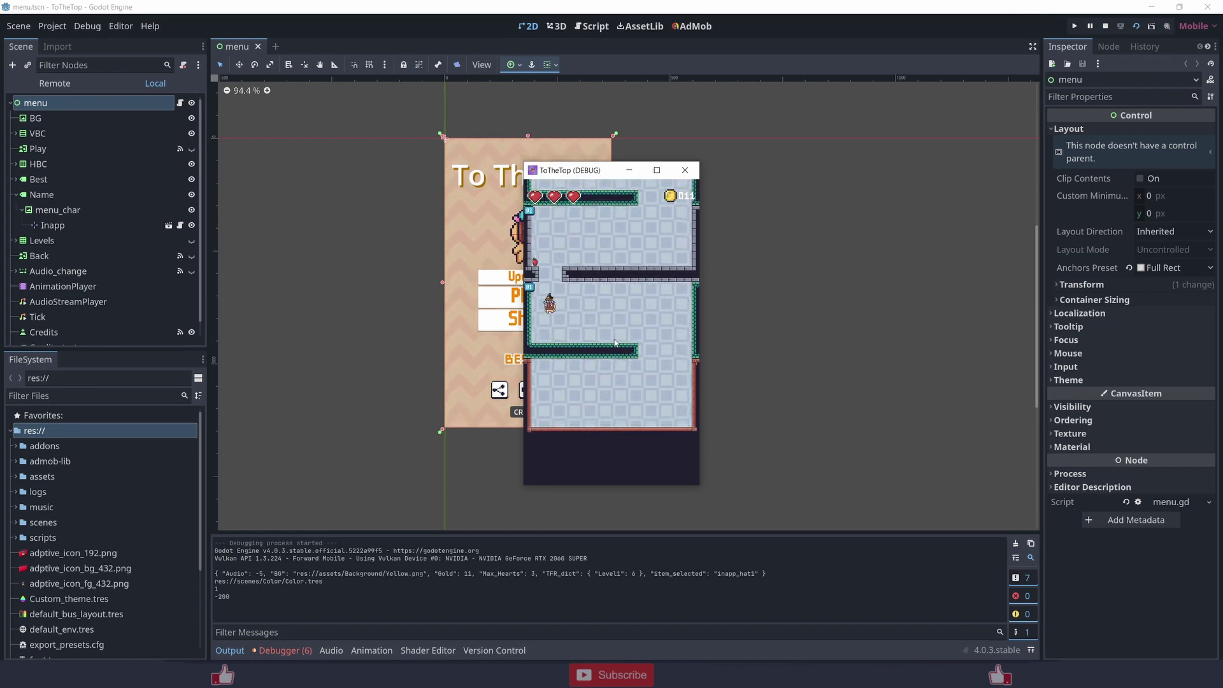
pyautogui.click(614, 340)
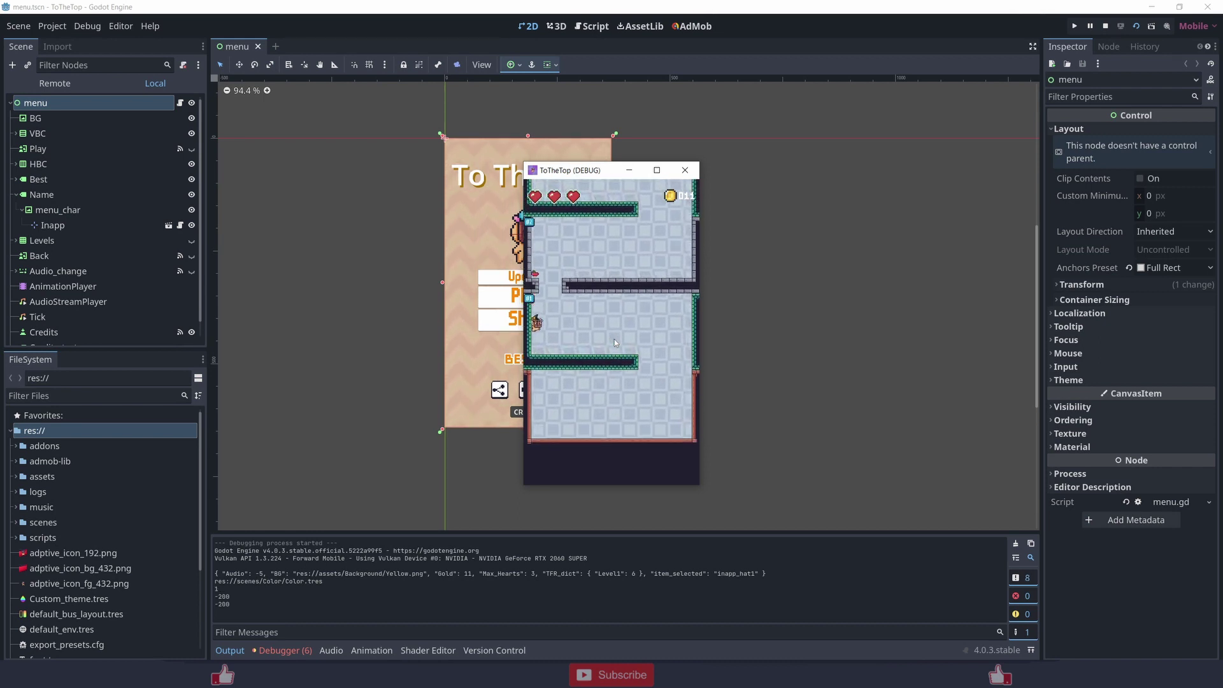
pyautogui.click(615, 341)
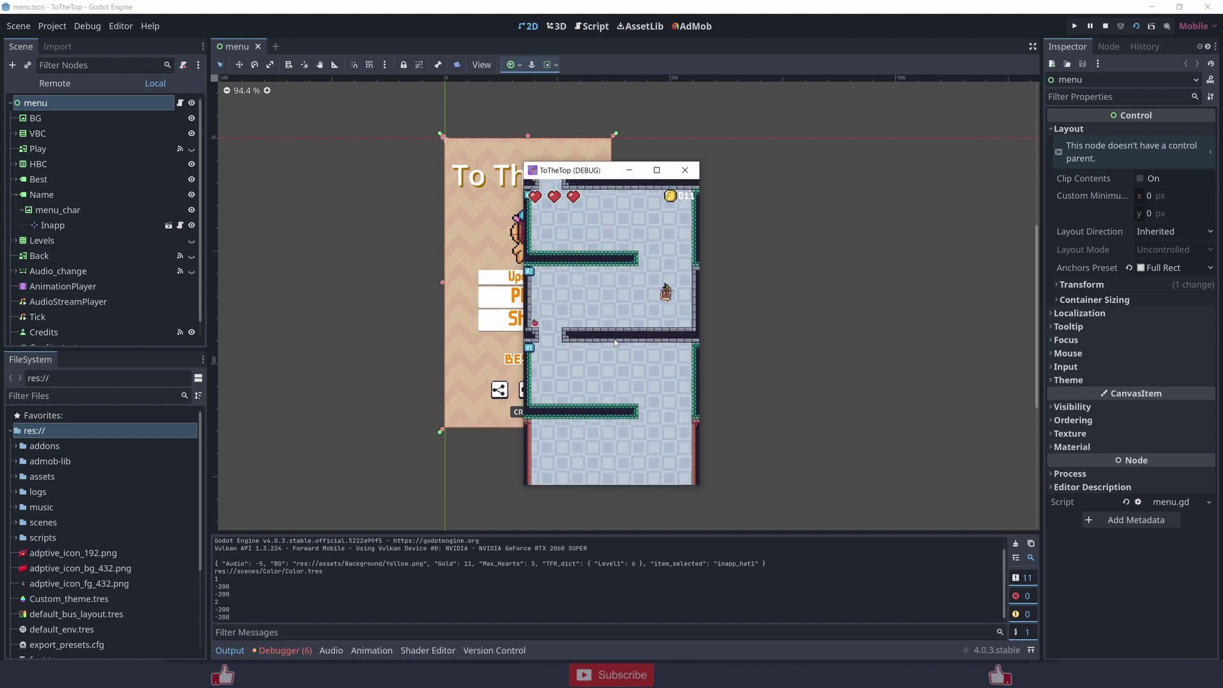
pyautogui.click(614, 342)
pyautogui.click(614, 340)
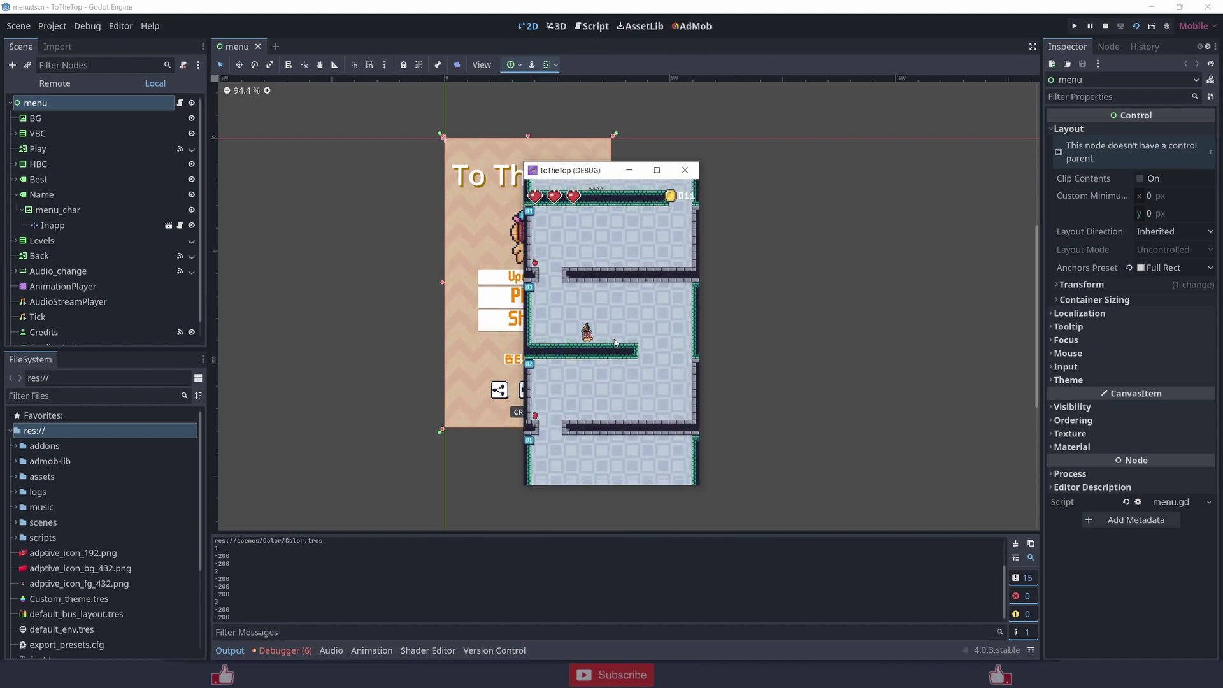
pyautogui.click(614, 339)
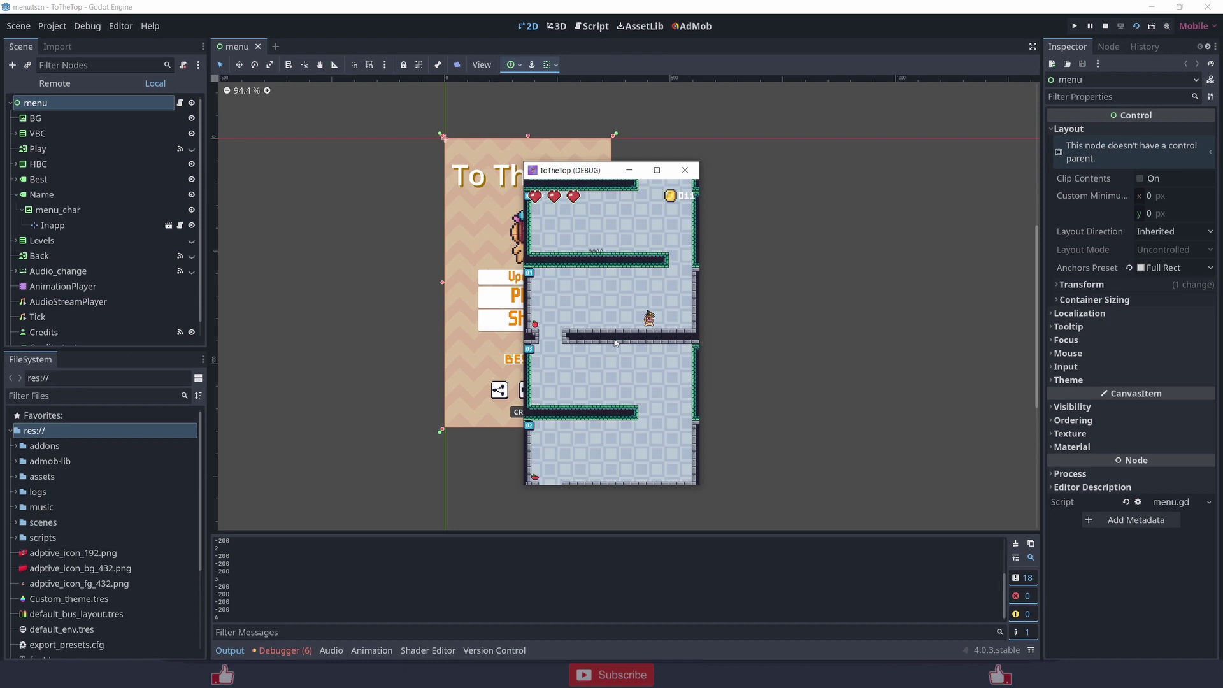
pyautogui.click(615, 339)
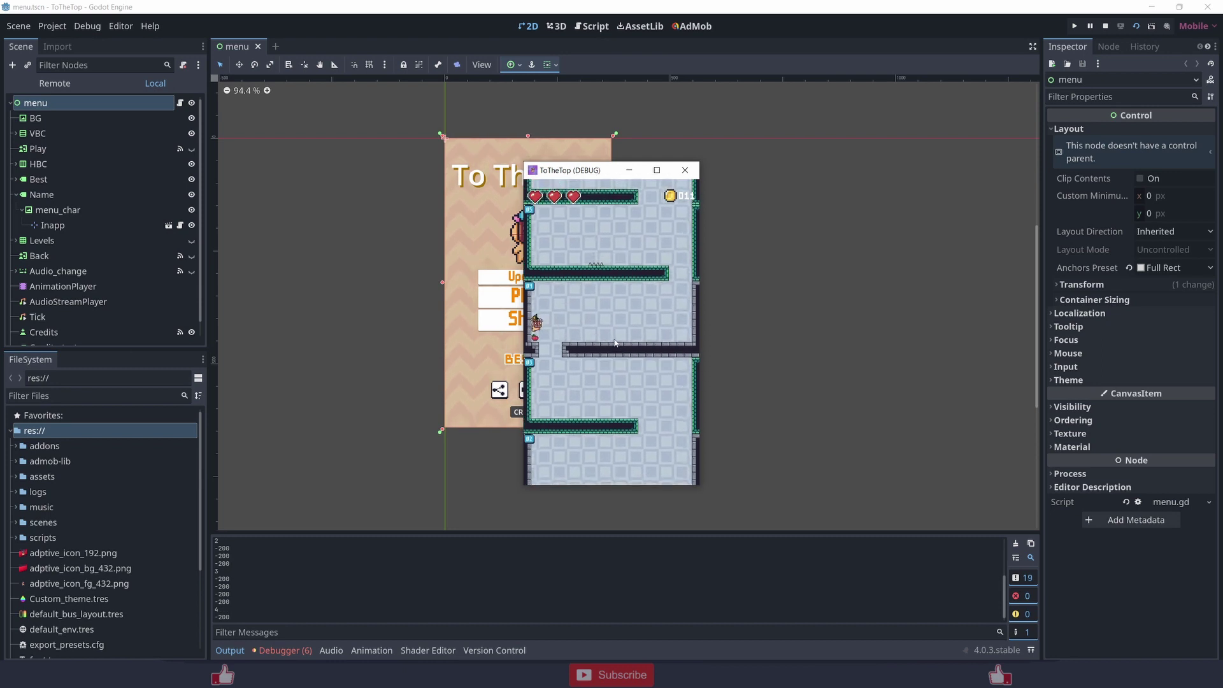
pyautogui.click(614, 339)
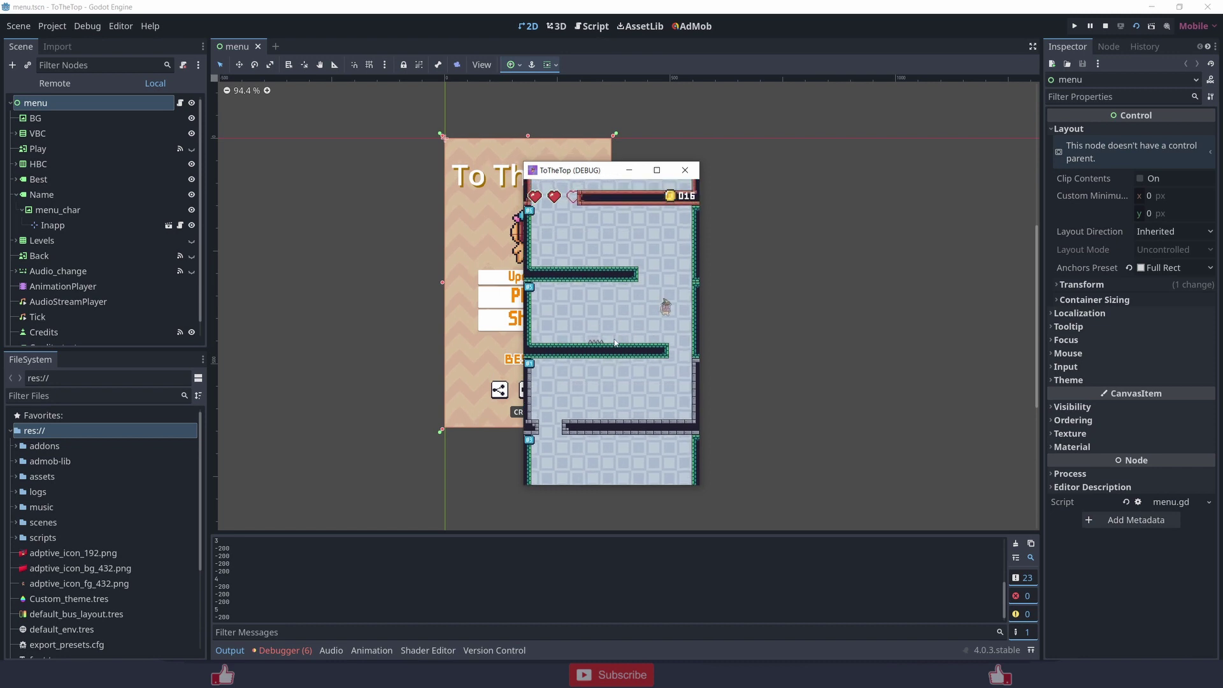
pyautogui.click(614, 339)
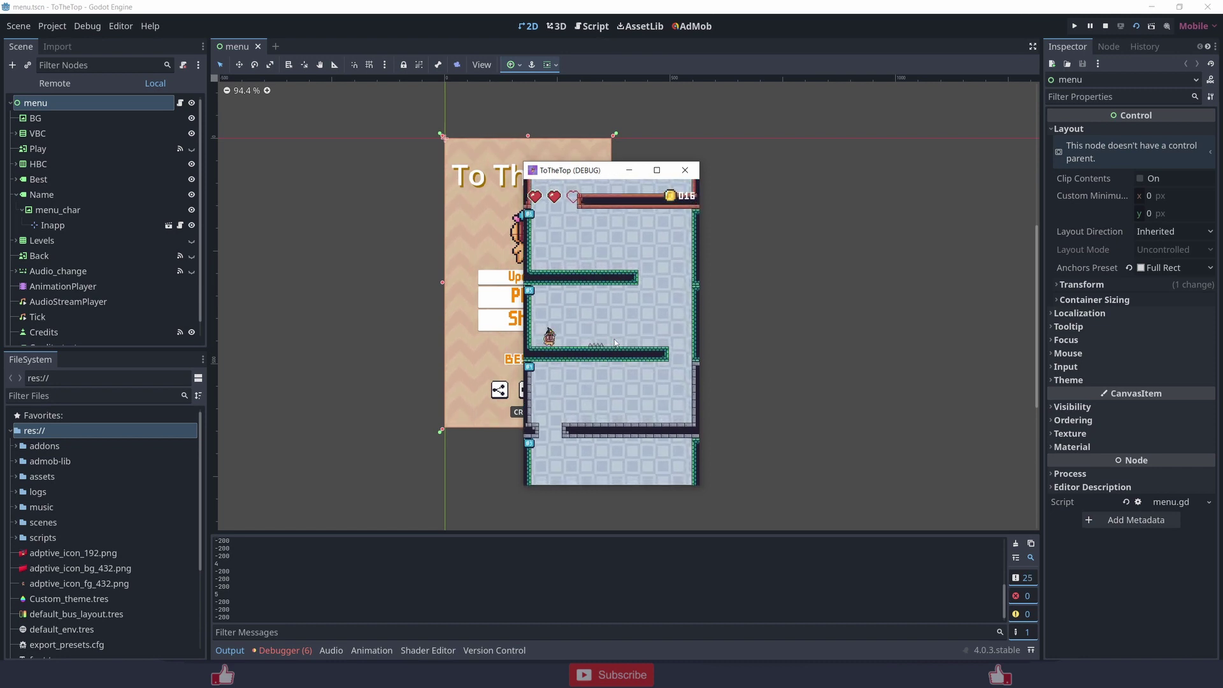
pyautogui.click(614, 339)
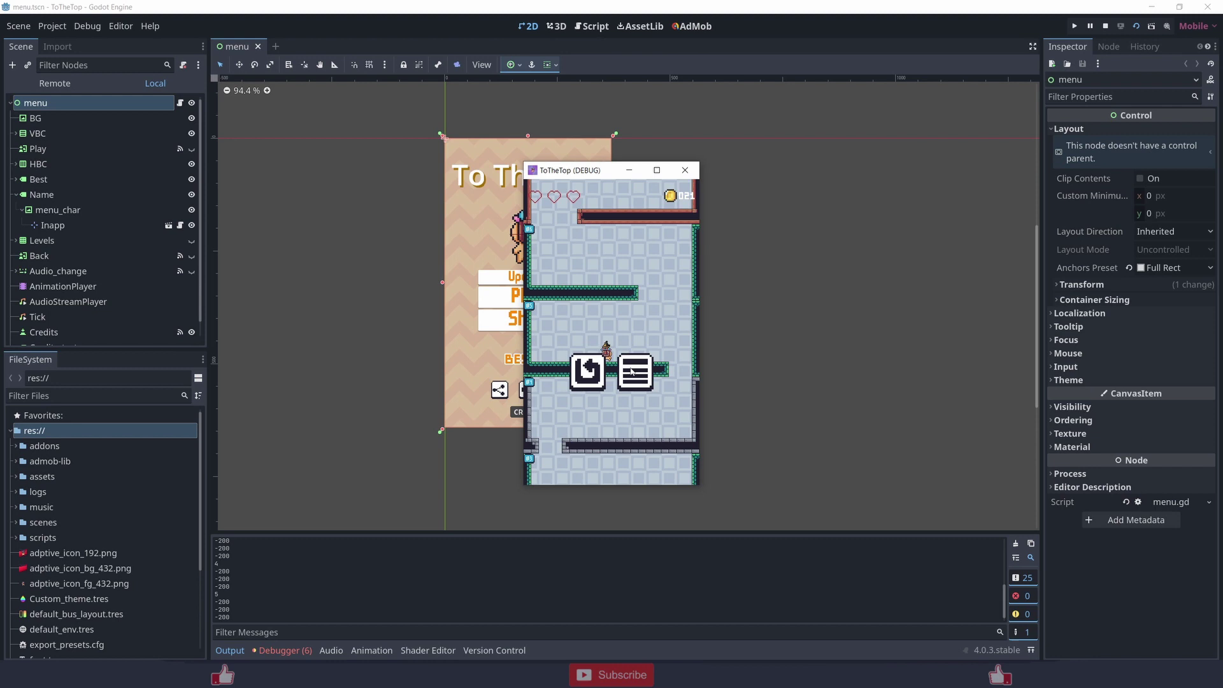
# Restart the level and climb from the floor toward the higher platforms
pyautogui.click(594, 375)
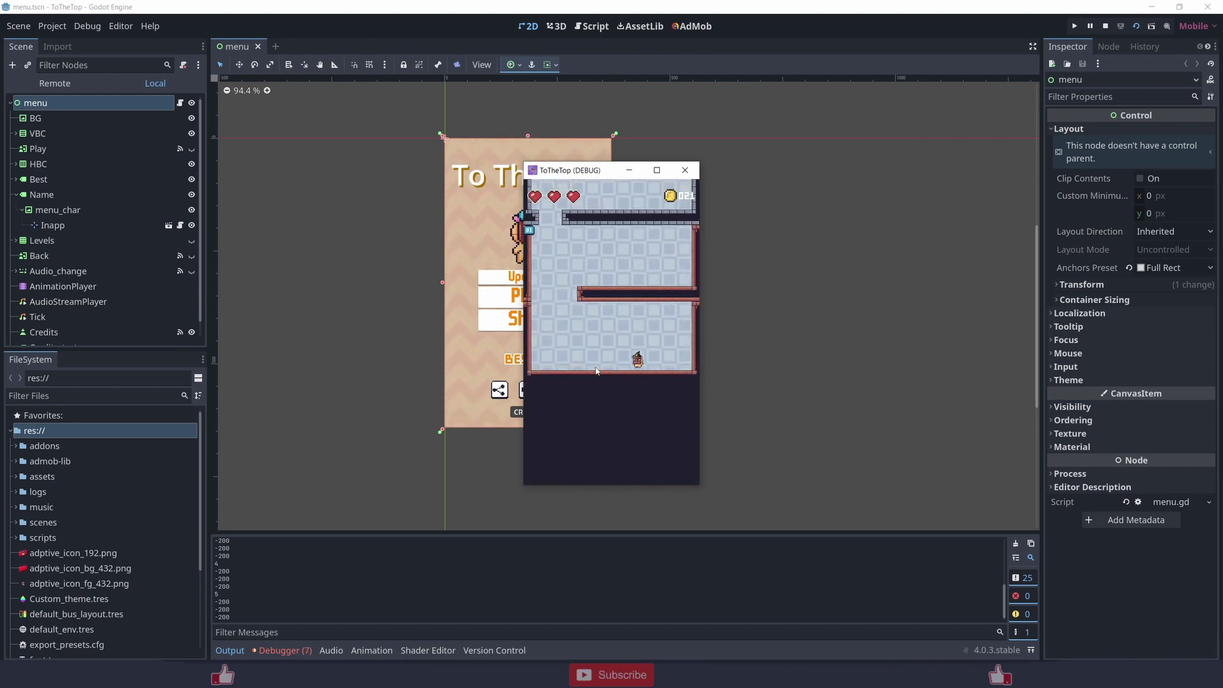
pyautogui.click(596, 370)
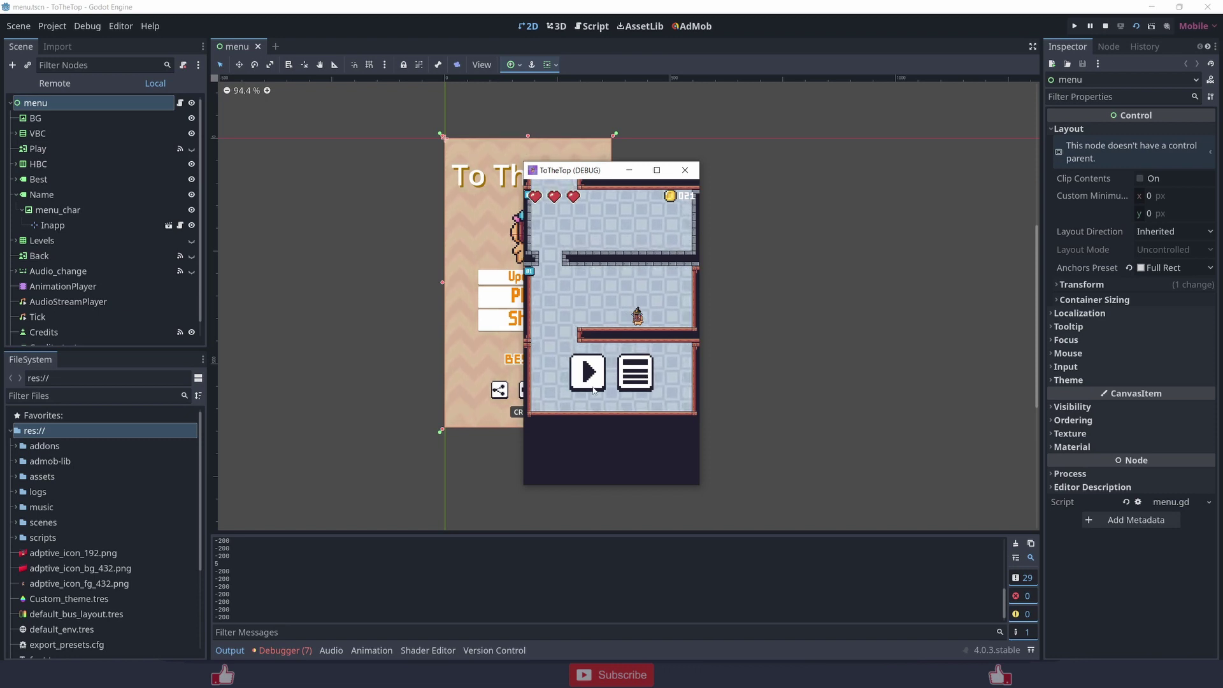
pyautogui.click(592, 387)
pyautogui.click(595, 383)
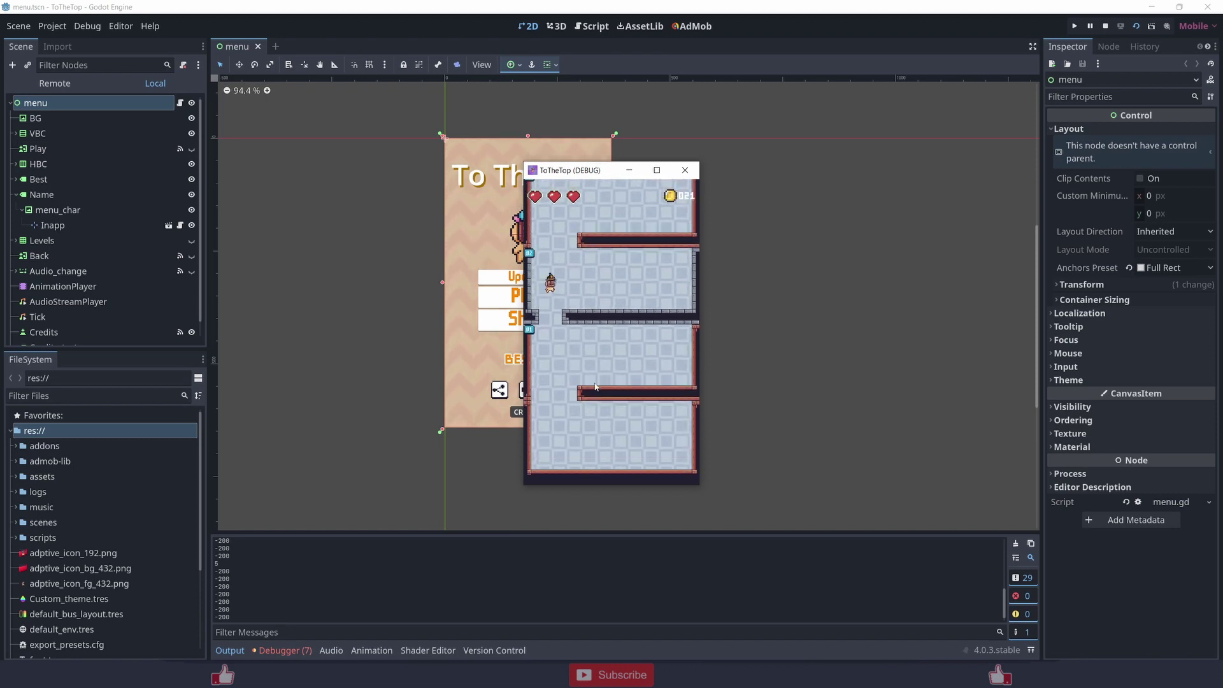
pyautogui.click(595, 383)
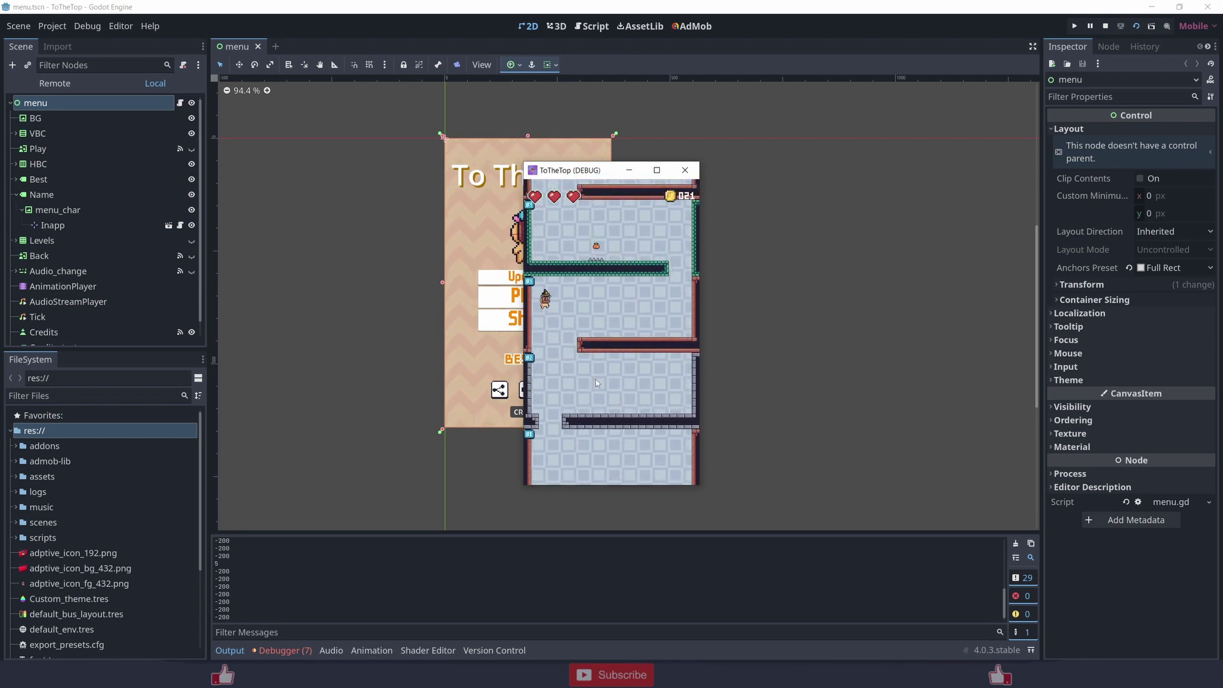
# Wall-jump between the right and left walls until dying, then choose the game-over menu button
pyautogui.click(597, 371)
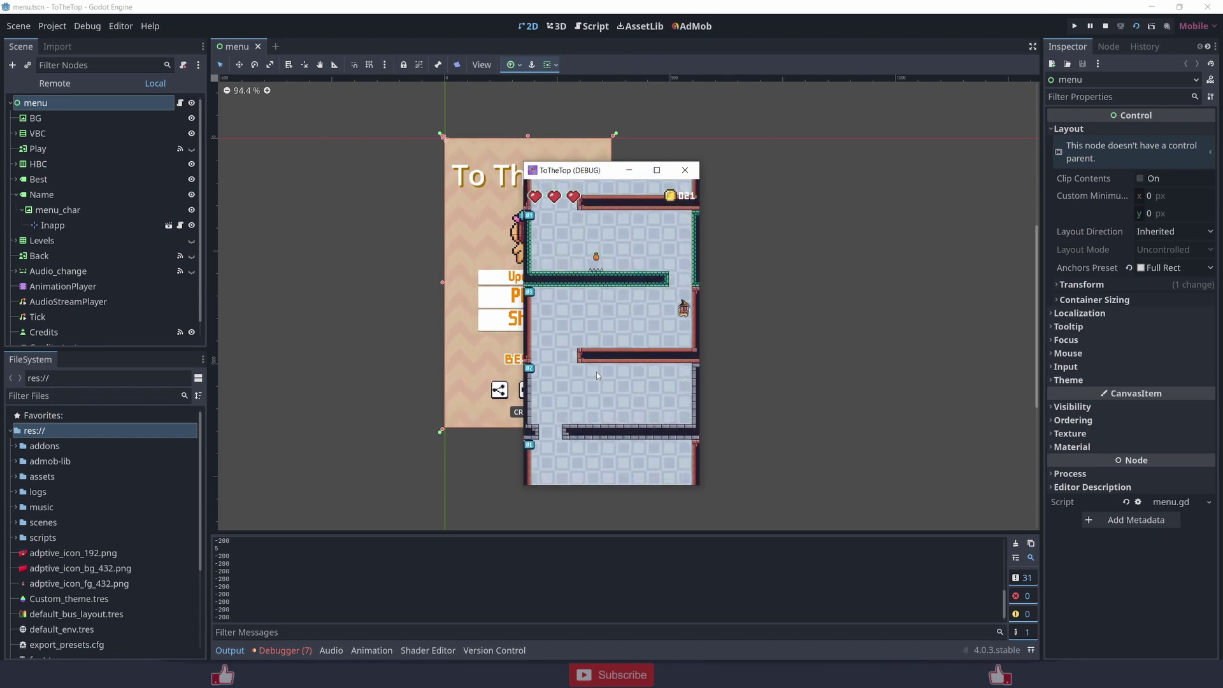
pyautogui.click(597, 372)
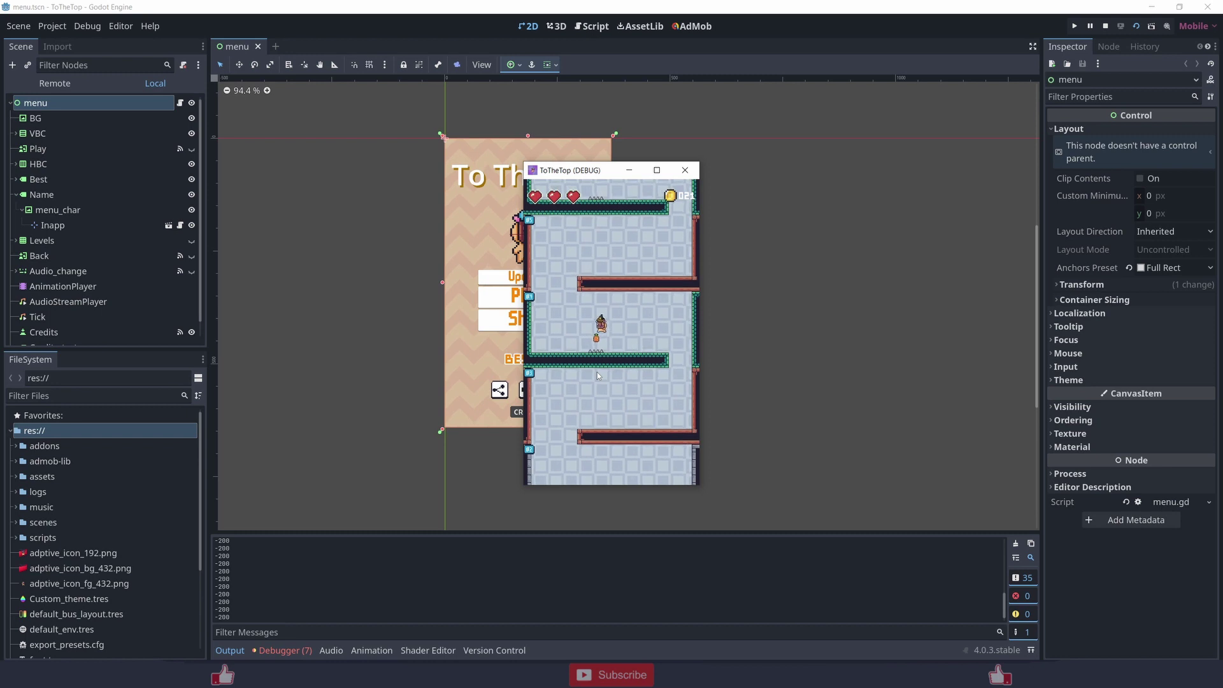
pyautogui.click(596, 372)
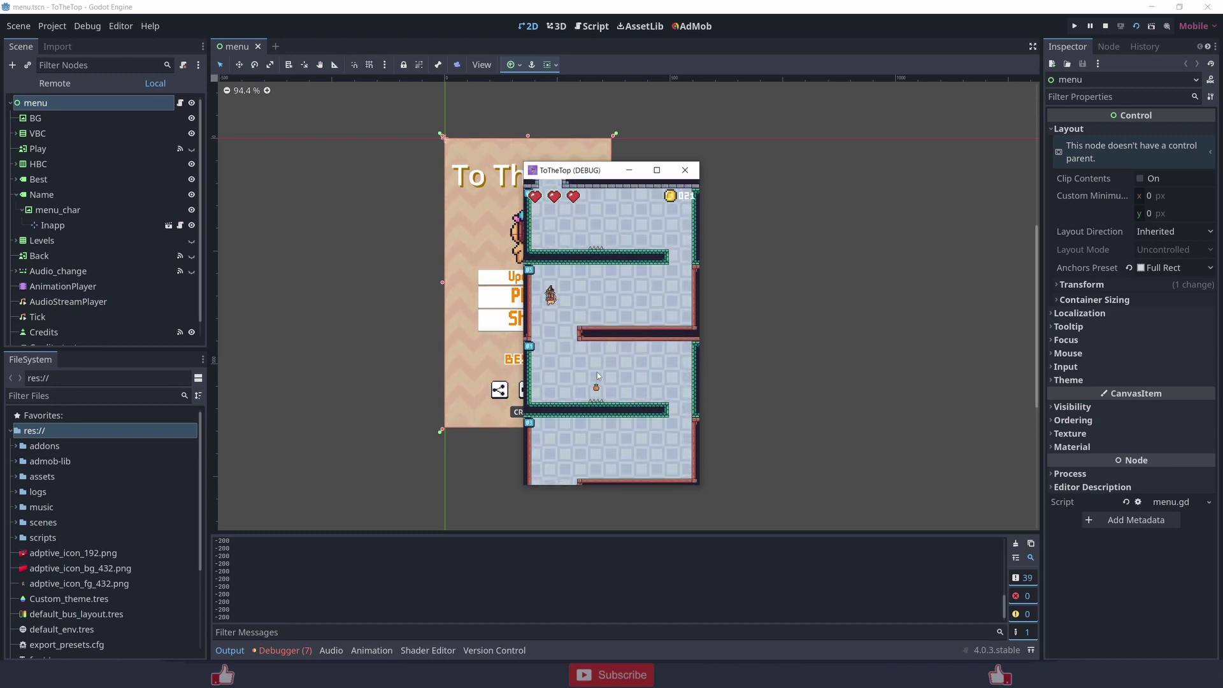
pyautogui.click(597, 372)
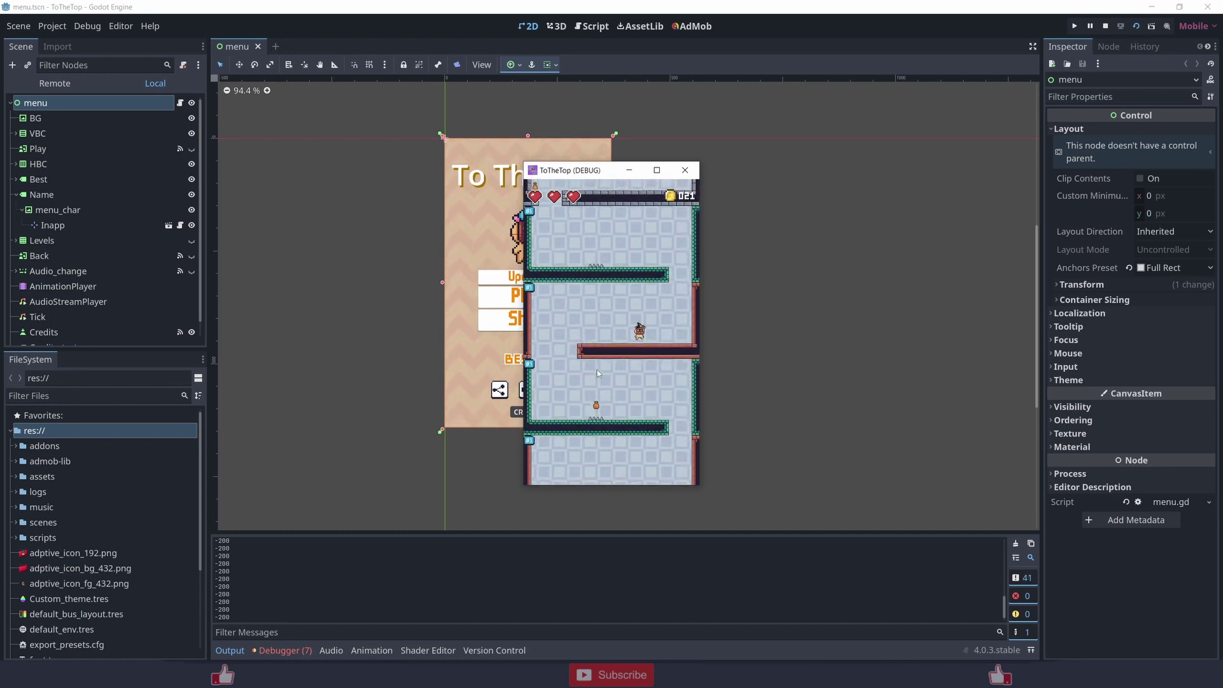
pyautogui.click(597, 370)
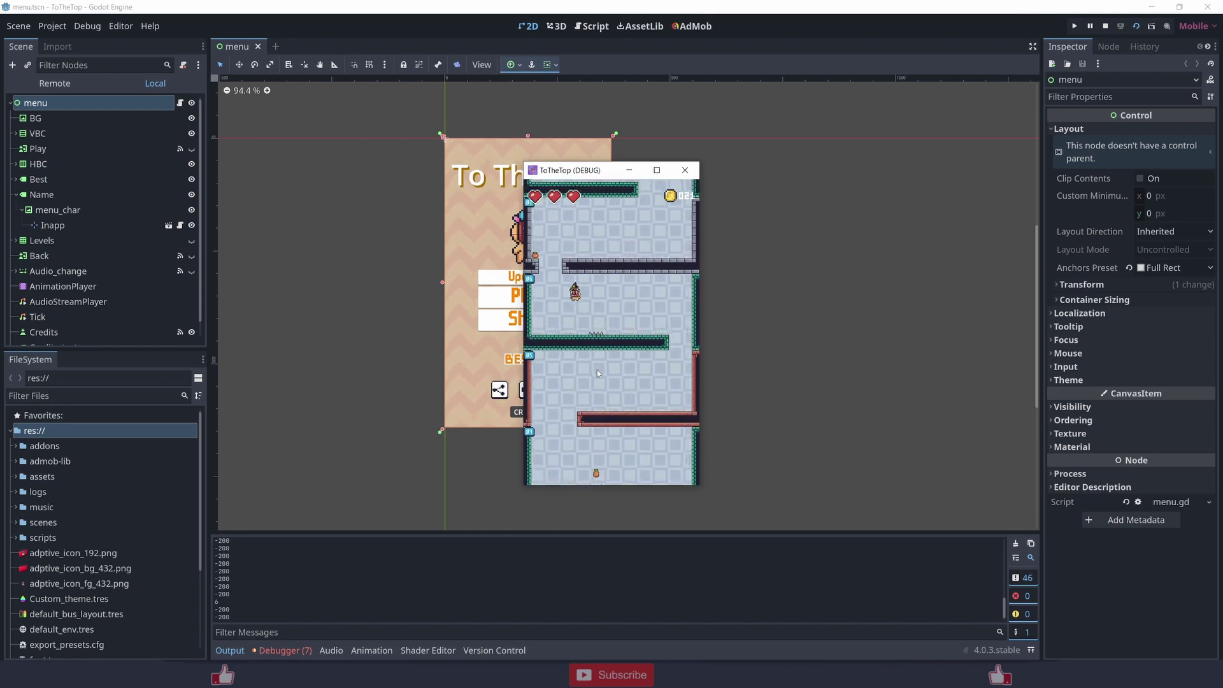
pyautogui.click(597, 370)
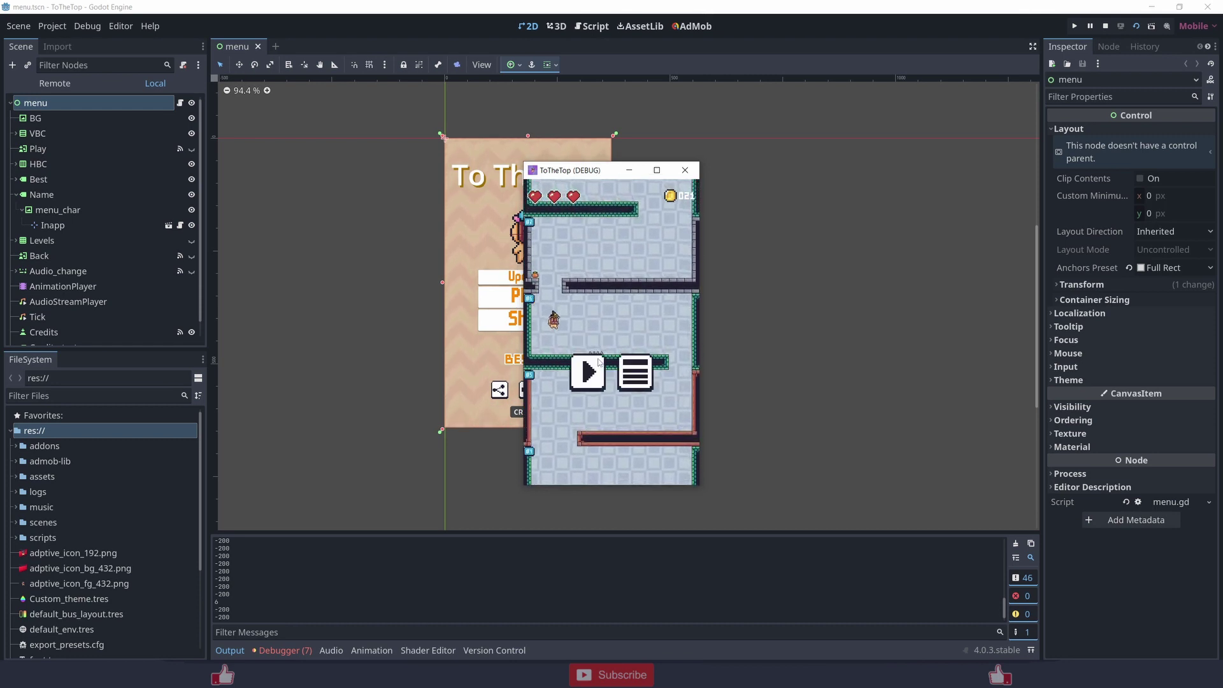
pyautogui.click(633, 366)
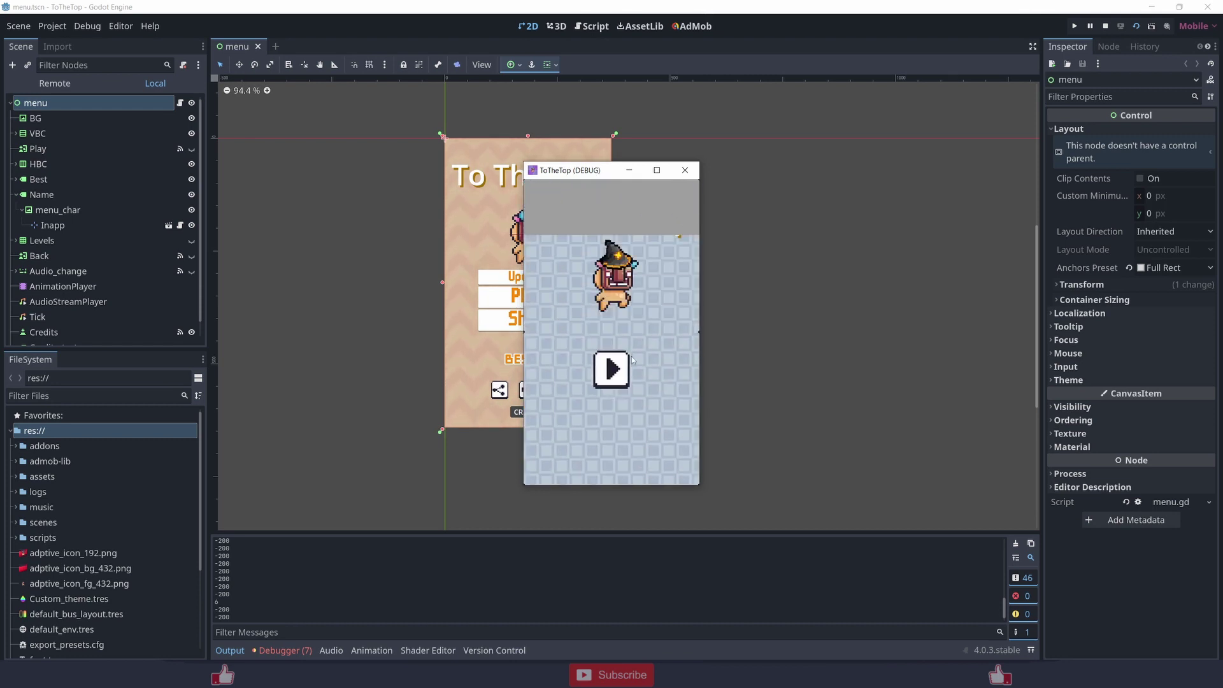
# Close the debug game window to stop the run and return to the editor
pyautogui.click(685, 169)
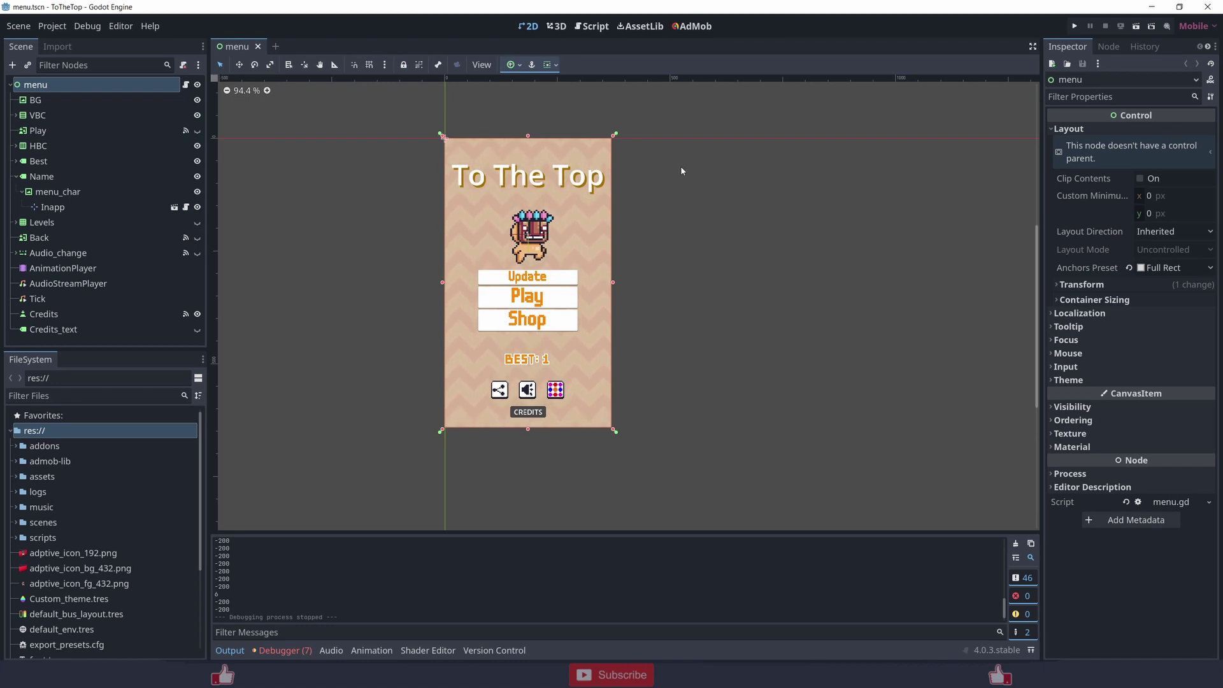